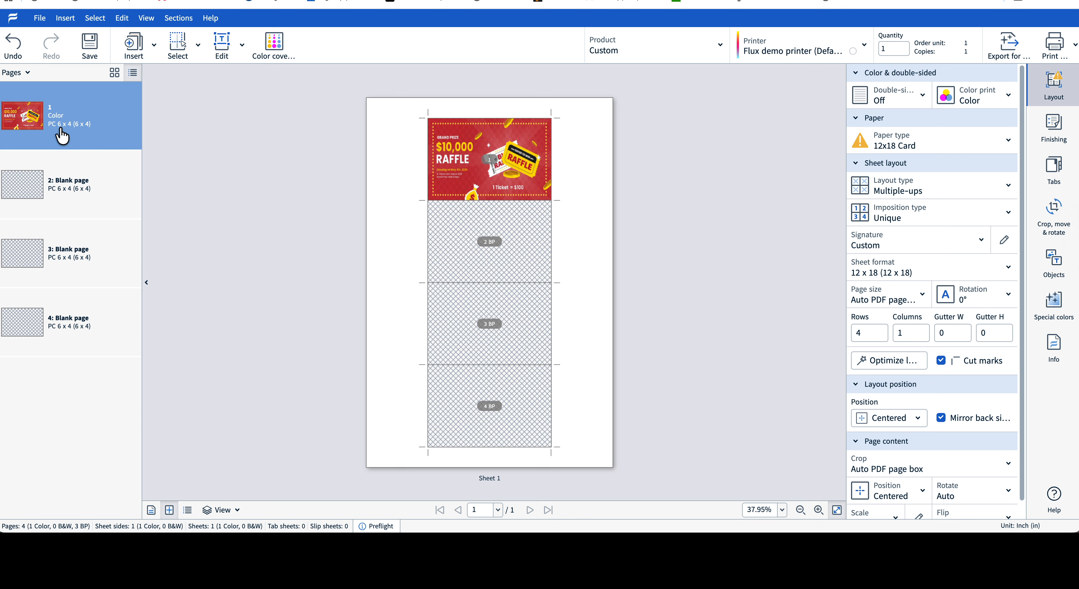
# Duplicate the first page 249 times
pyautogui.click(79, 195)
pyautogui.click(70, 144)
pyautogui.rightClick(75, 140)
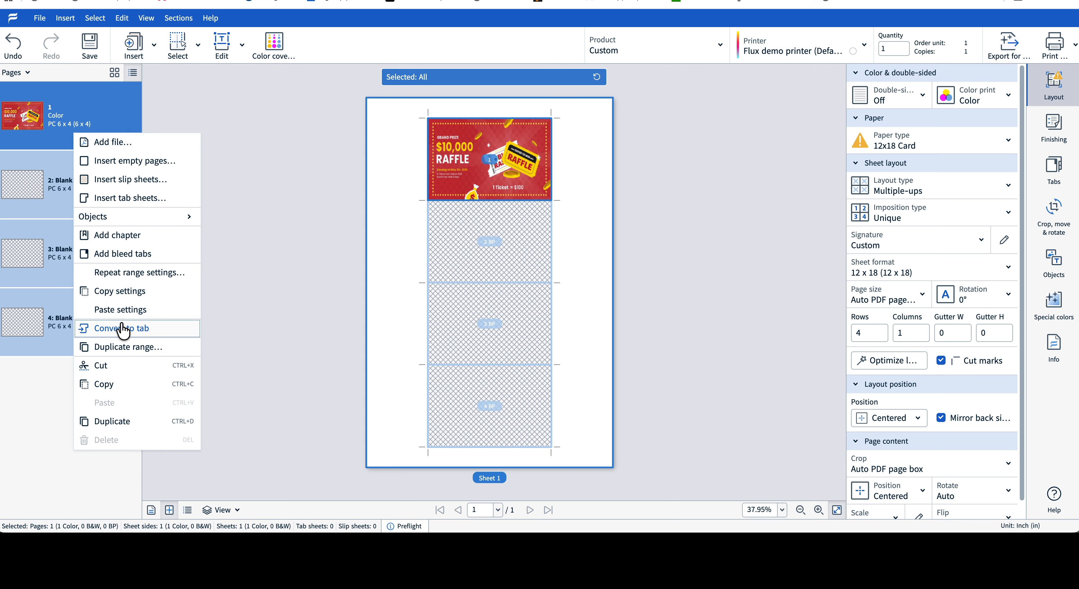
pyautogui.click(122, 348)
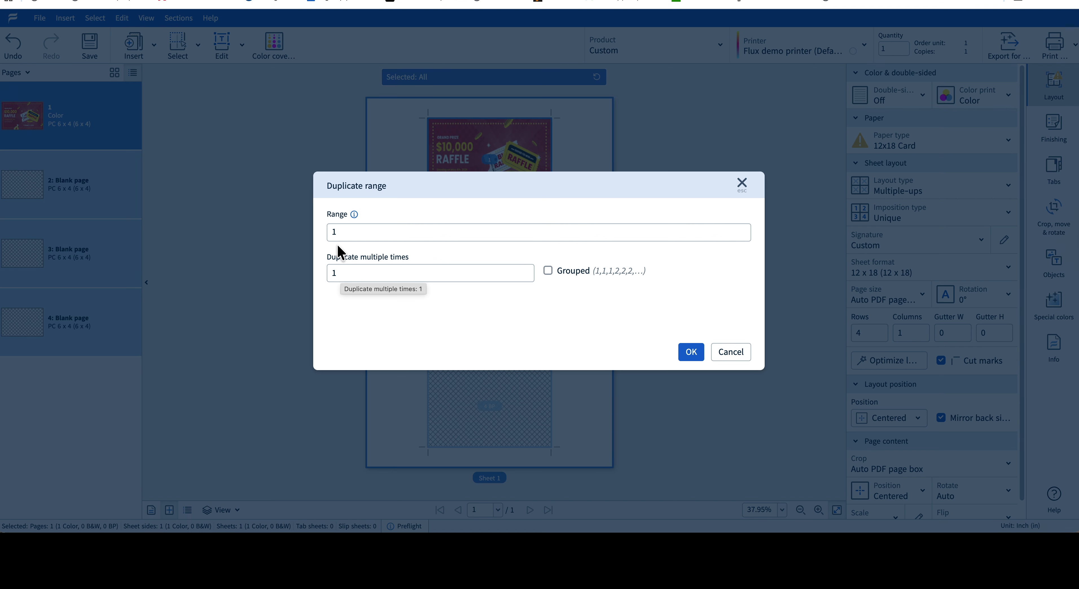
pyautogui.click(343, 271)
pyautogui.moveTo(343, 271); pyautogui.dragTo(327, 275)
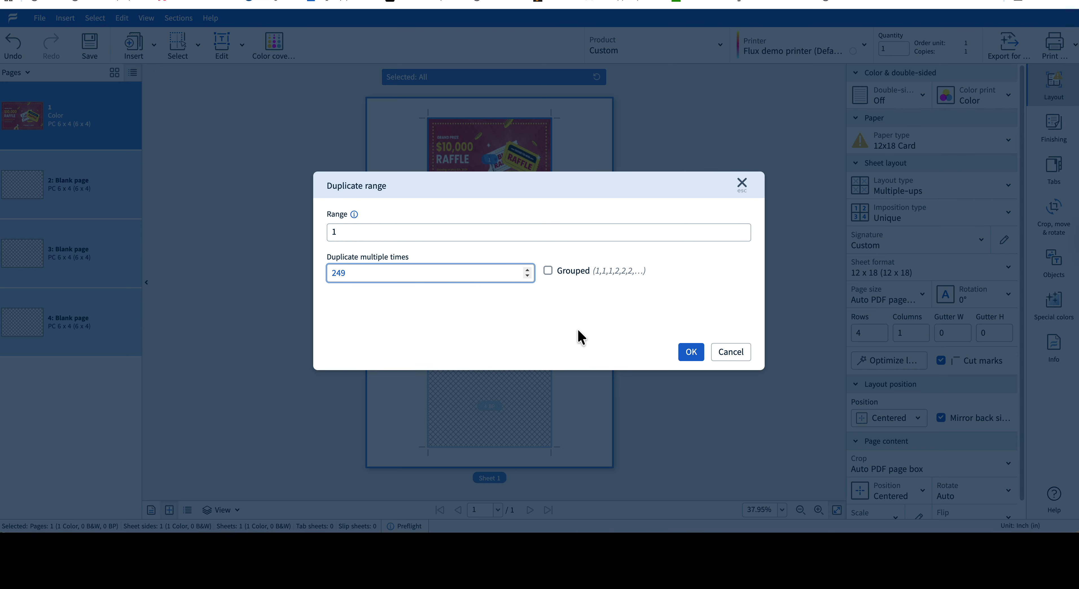
pyautogui.click(691, 352)
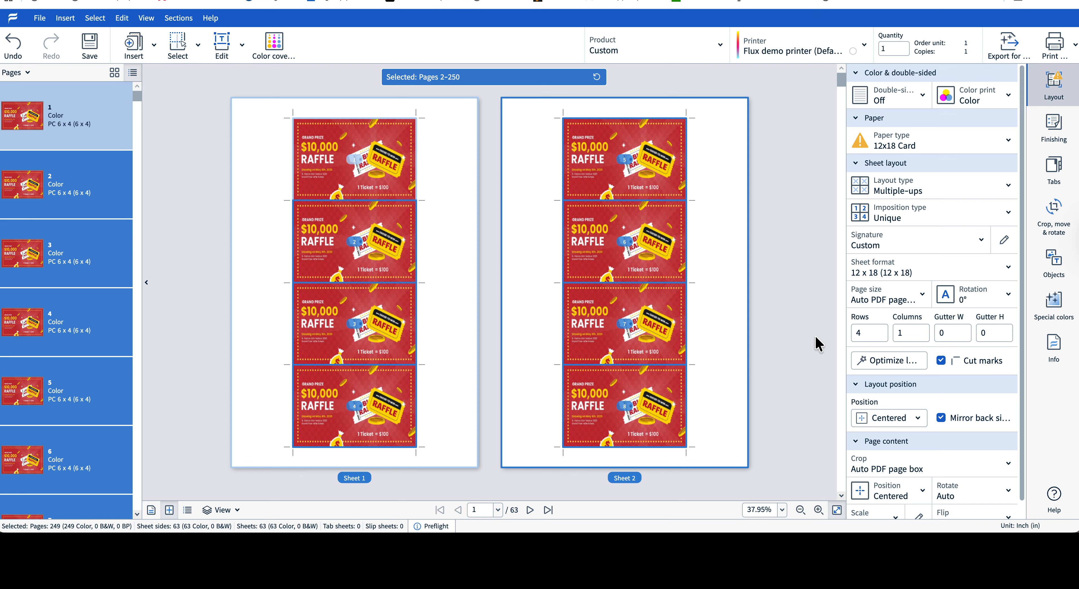
# Set the sheet layout to 3 rows and 3 columns
pyautogui.click(881, 330)
pyautogui.click(882, 336)
pyautogui.click(881, 336)
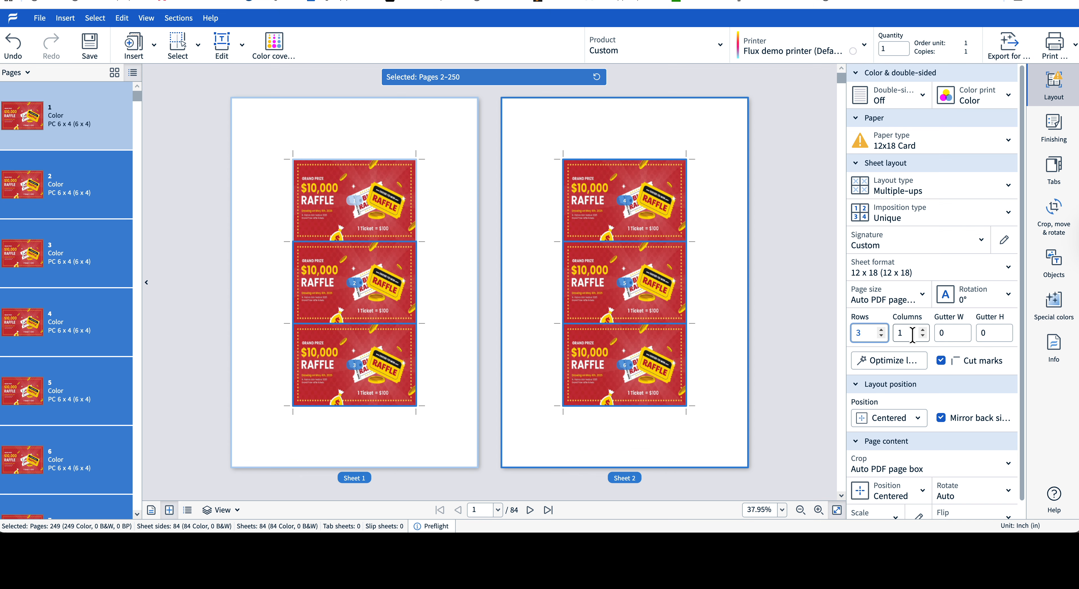
pyautogui.click(923, 329)
pyautogui.click(923, 329)
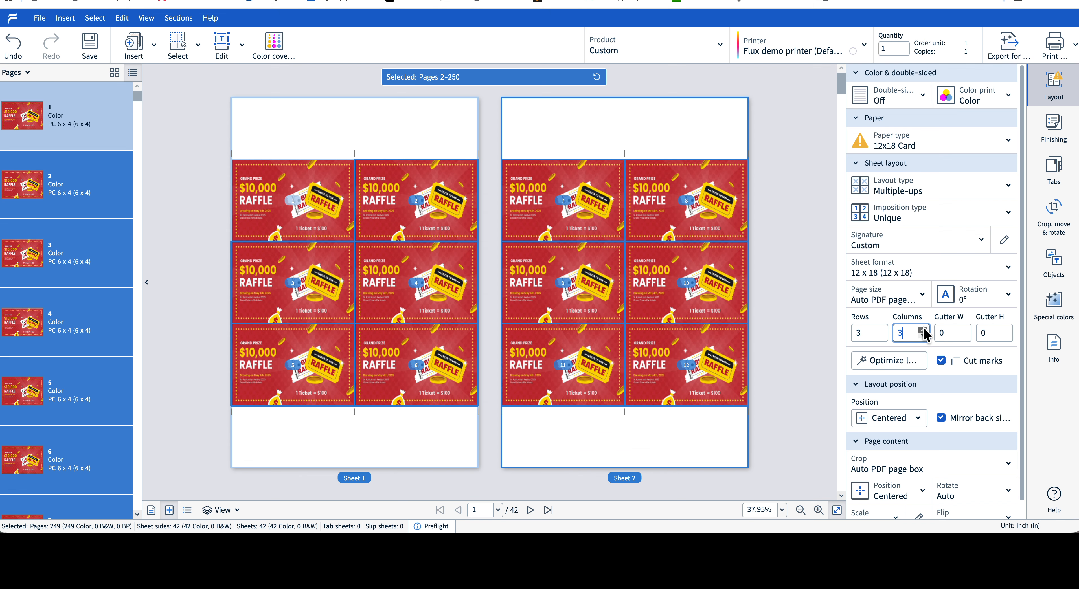
# Rotate the pages 90° on the sheet
pyautogui.click(956, 301)
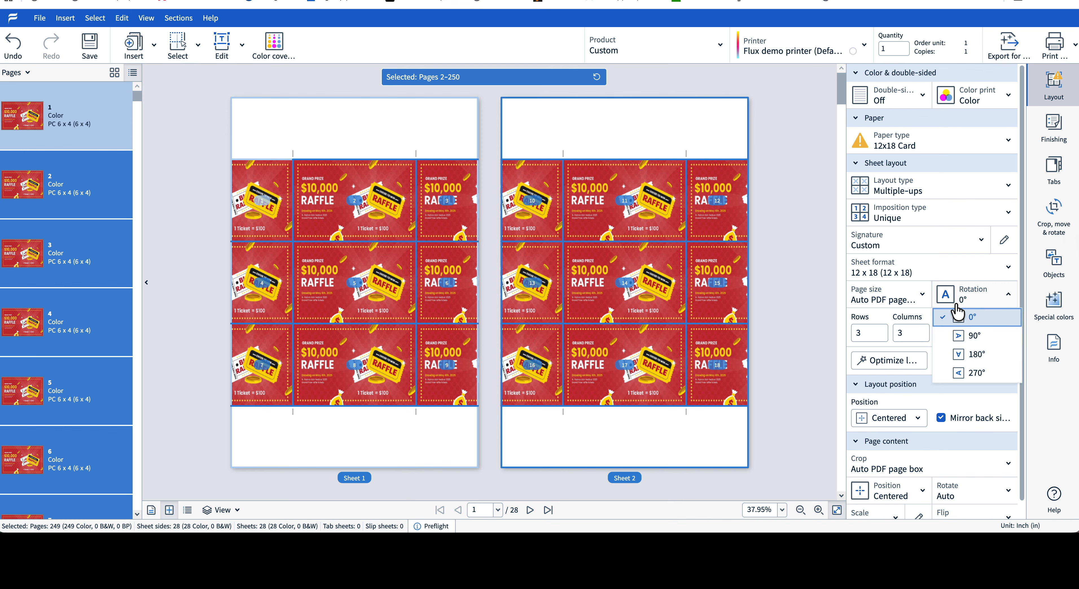
pyautogui.click(962, 336)
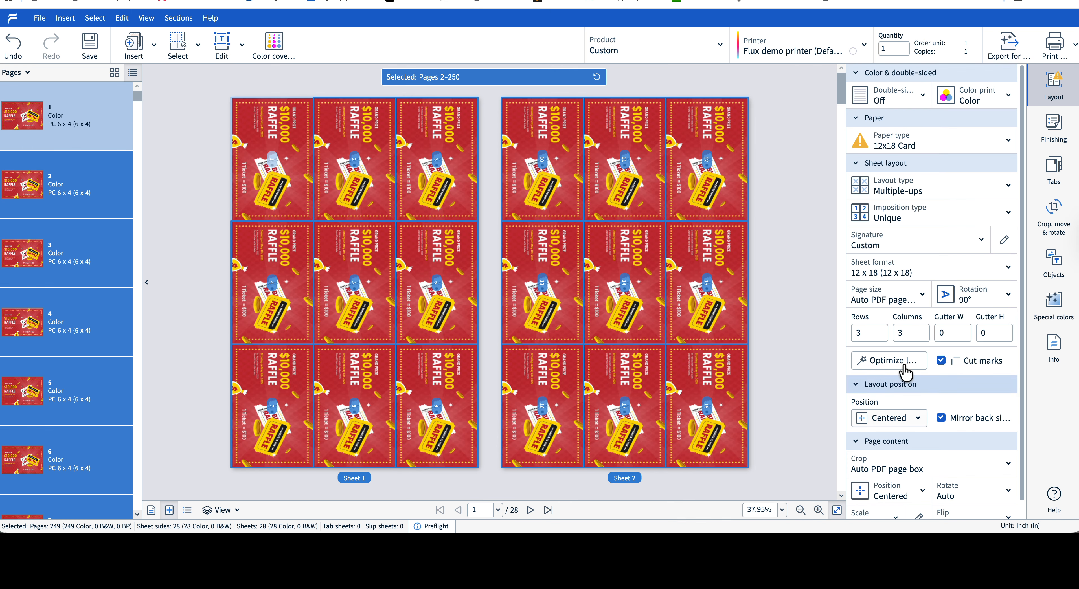
# Set the page size to mine (3.75 x 5.75) and the page rotation to 0°
pyautogui.click(913, 301)
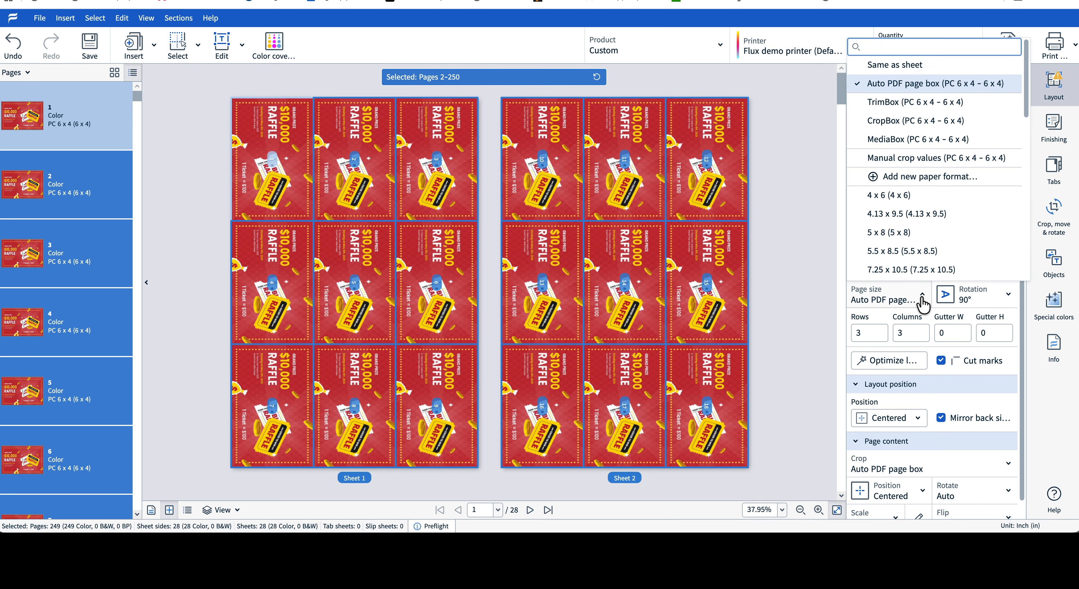
pyautogui.scroll(-10, 939, 256)
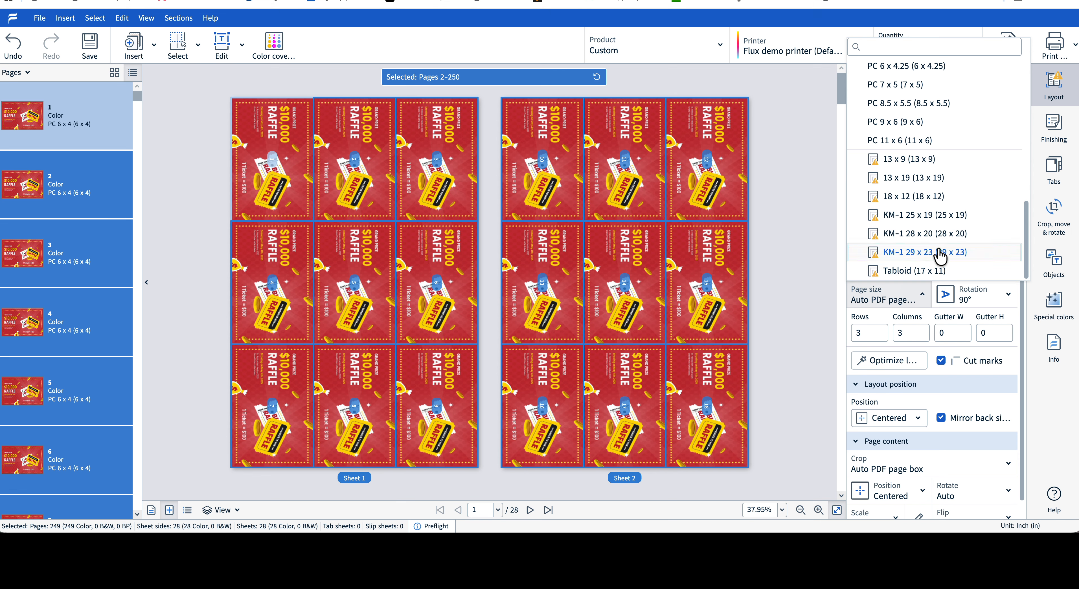
pyautogui.scroll(4, 940, 255)
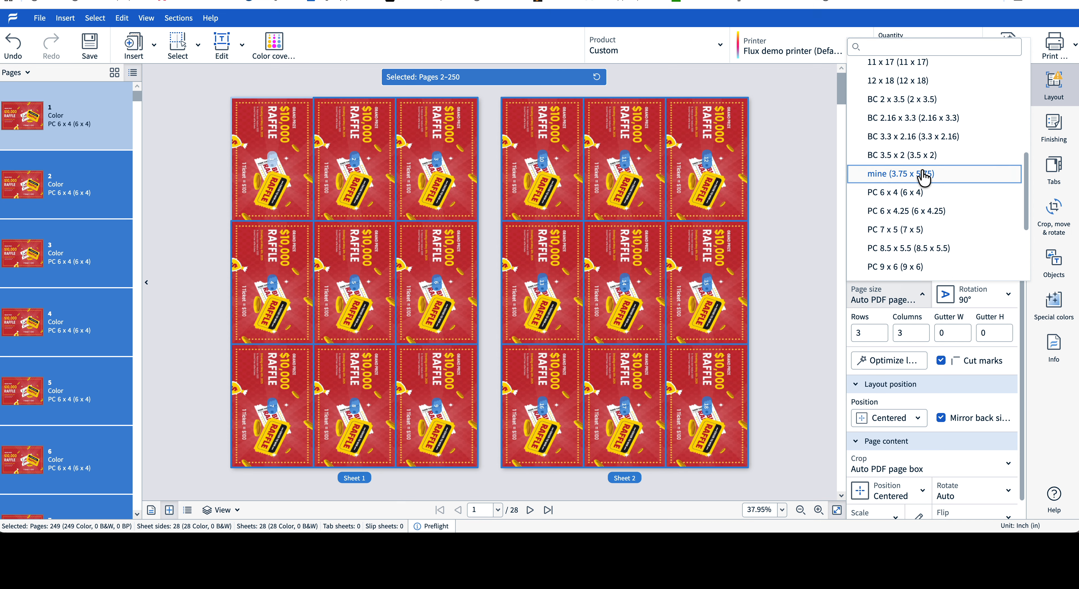
pyautogui.click(921, 173)
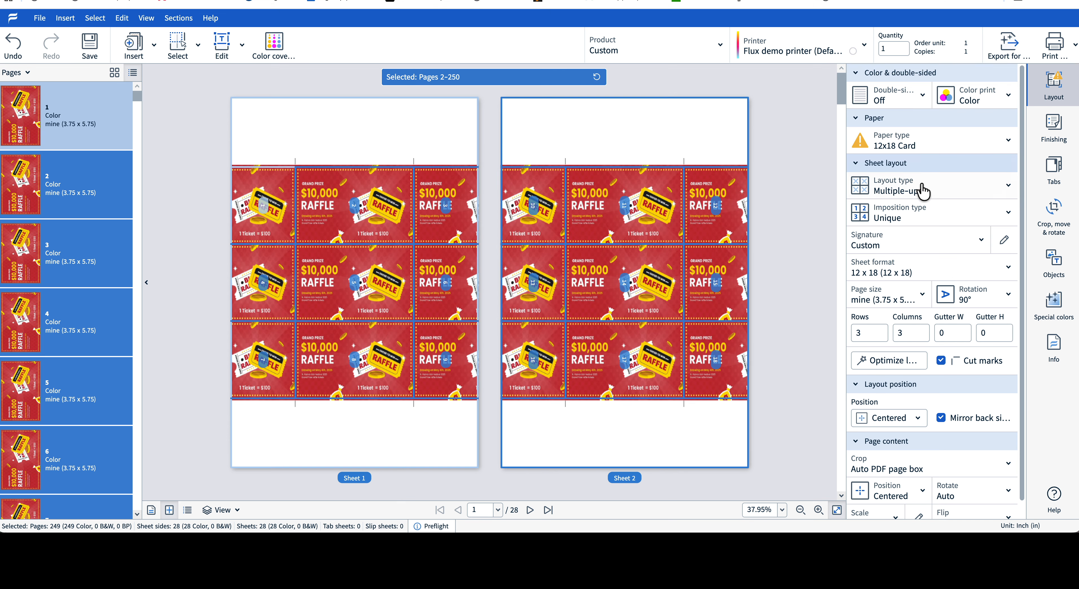
pyautogui.click(983, 298)
pyautogui.click(978, 321)
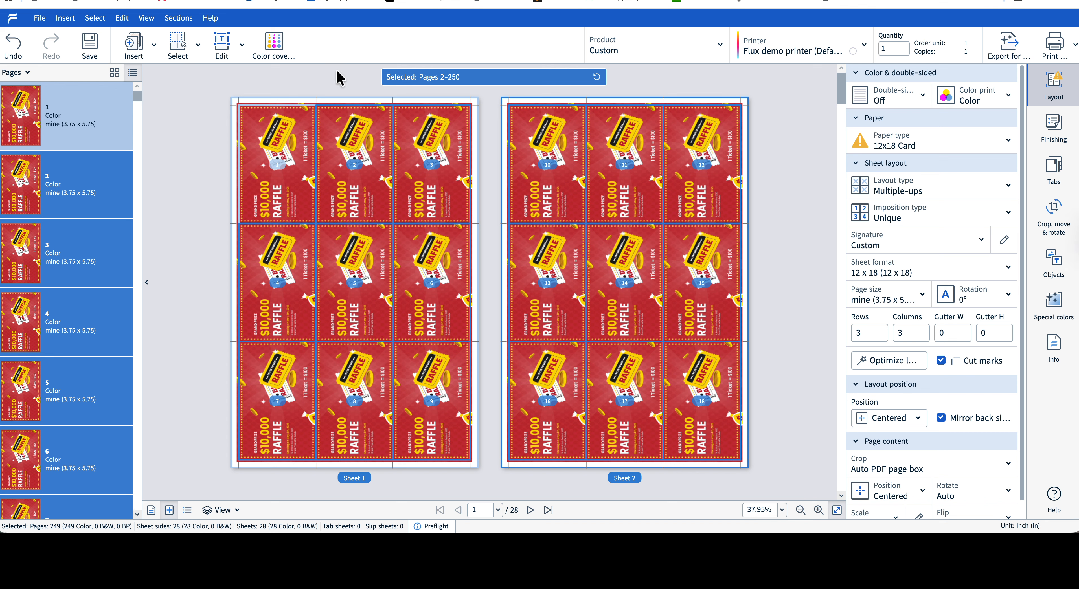
# Select page 1 and insert a text field on it
pyautogui.click(107, 103)
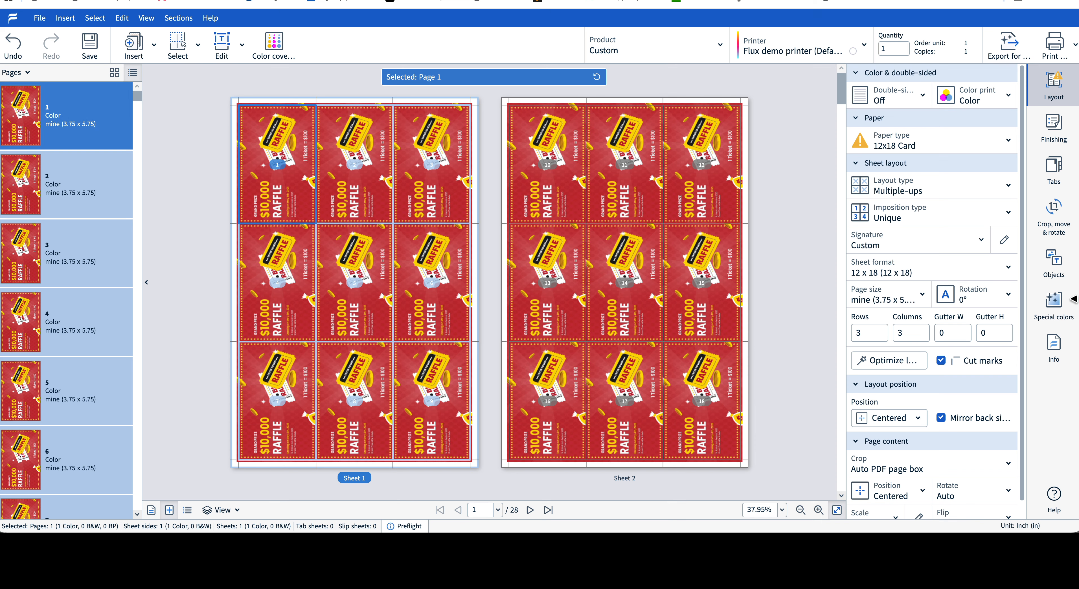
pyautogui.click(1056, 264)
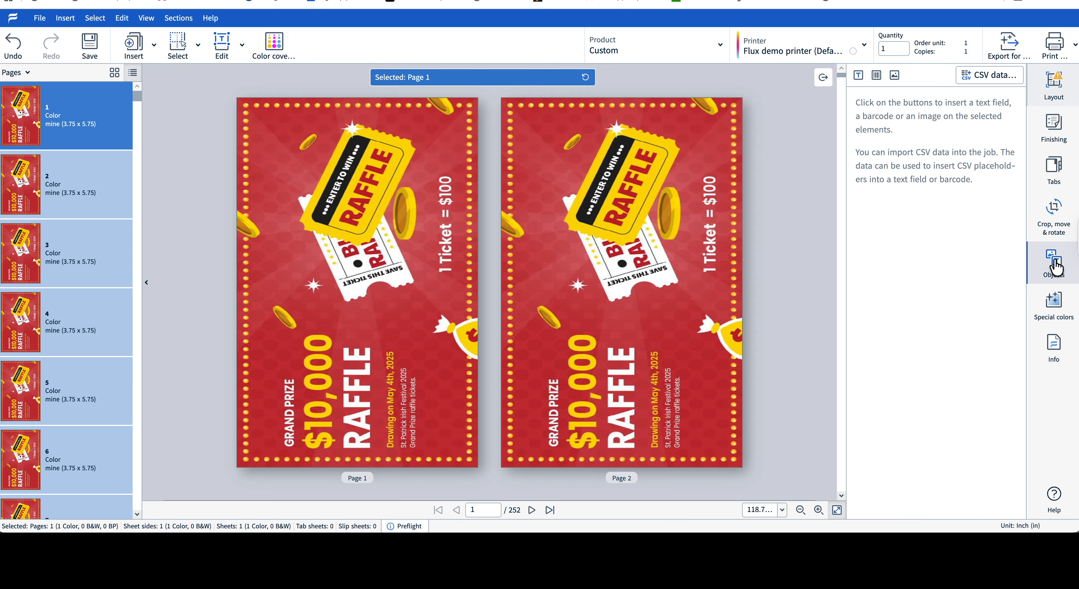
pyautogui.click(858, 80)
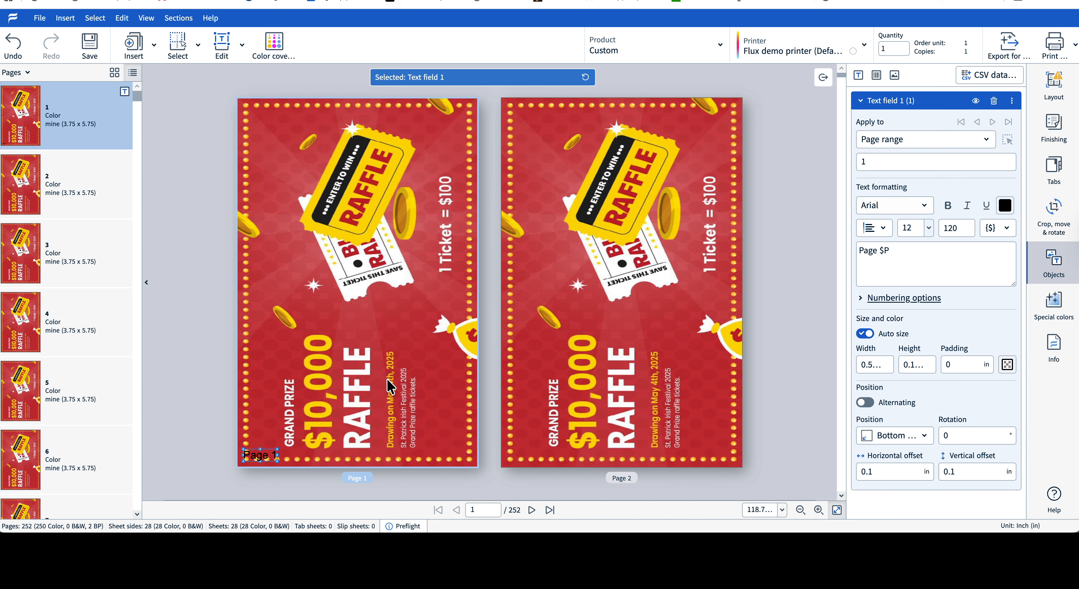
# Move the text field to the page's top-left corner and set its rotation to -90°
pyautogui.moveTo(271, 452); pyautogui.dragTo(280, 130)
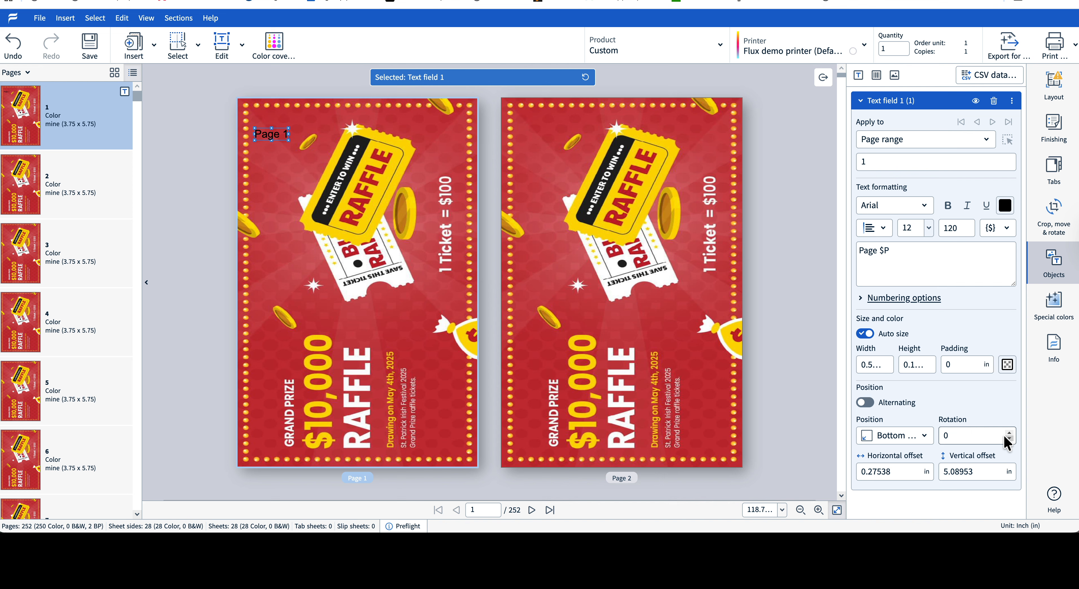
pyautogui.click(992, 437)
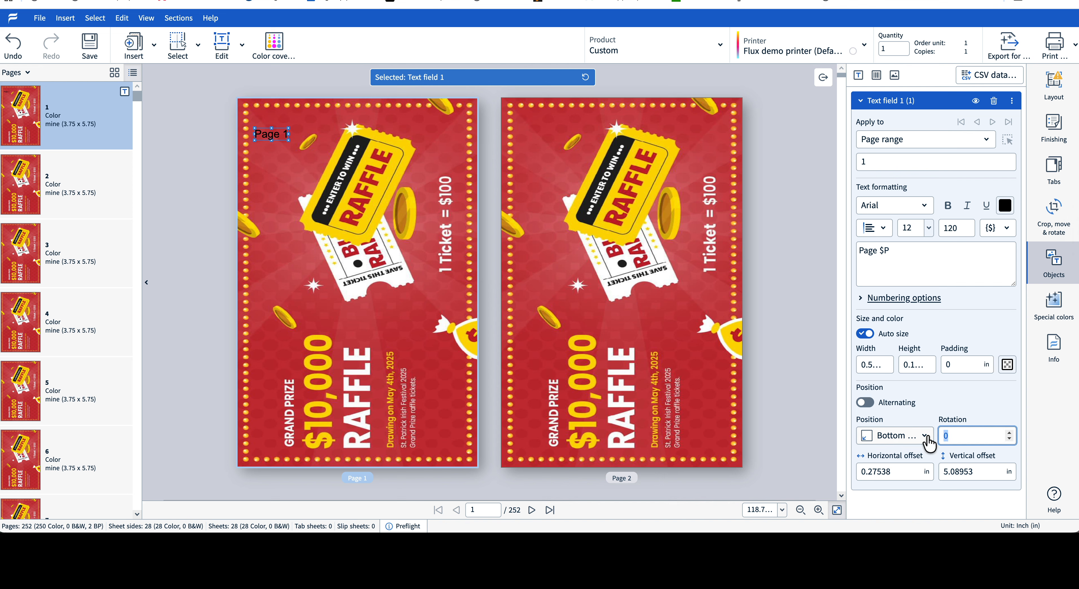
pyautogui.write('-90')
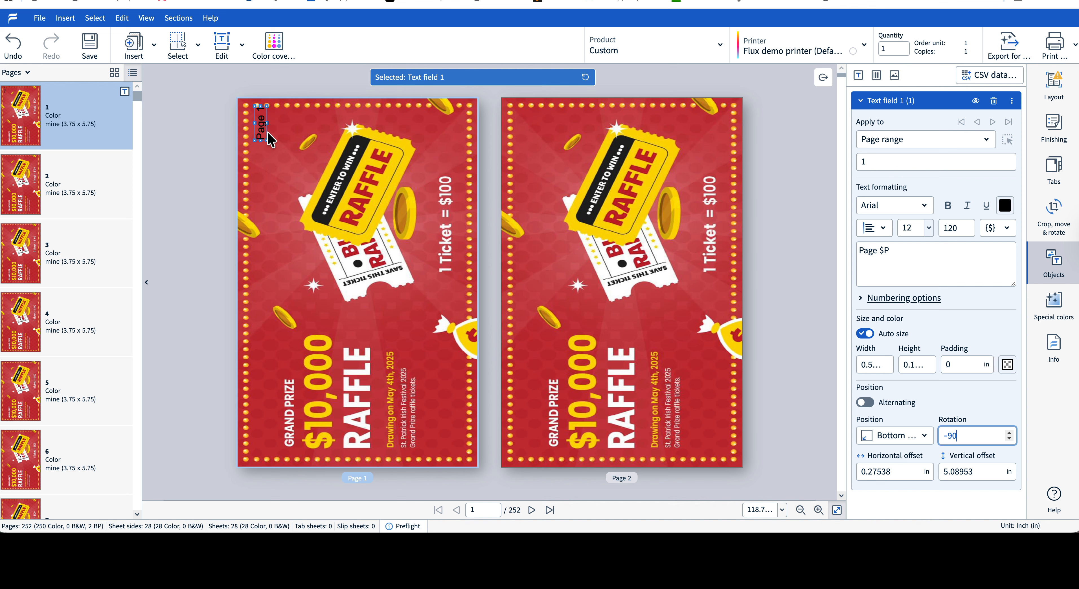
pyautogui.moveTo(260, 133); pyautogui.dragTo(262, 164)
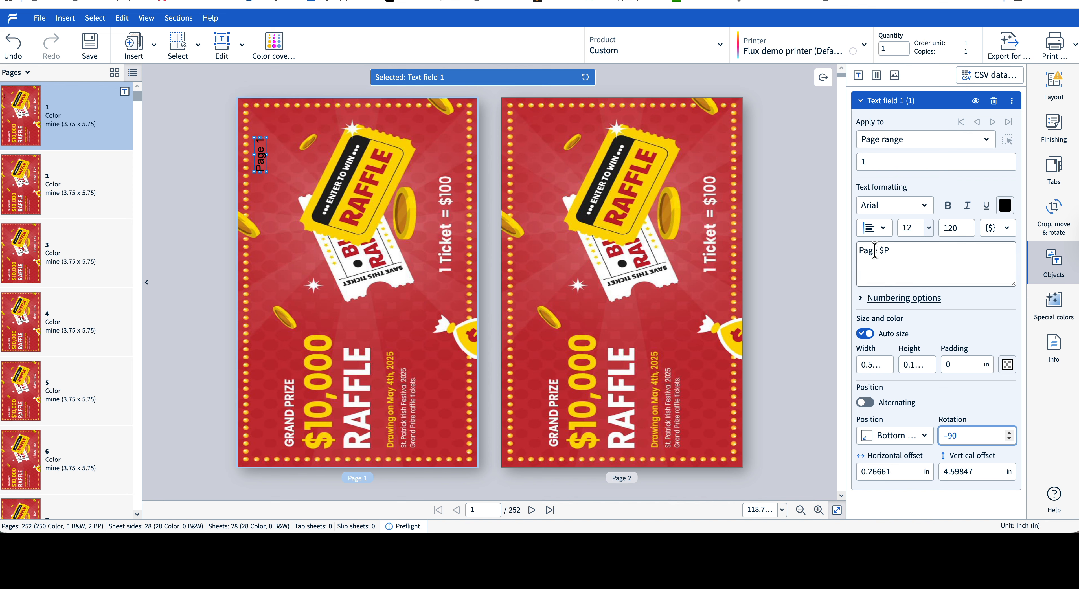
# Change the text field content to Raffle Ticket 00$P and nudge it down slightly
pyautogui.moveTo(878, 252); pyautogui.dragTo(861, 251)
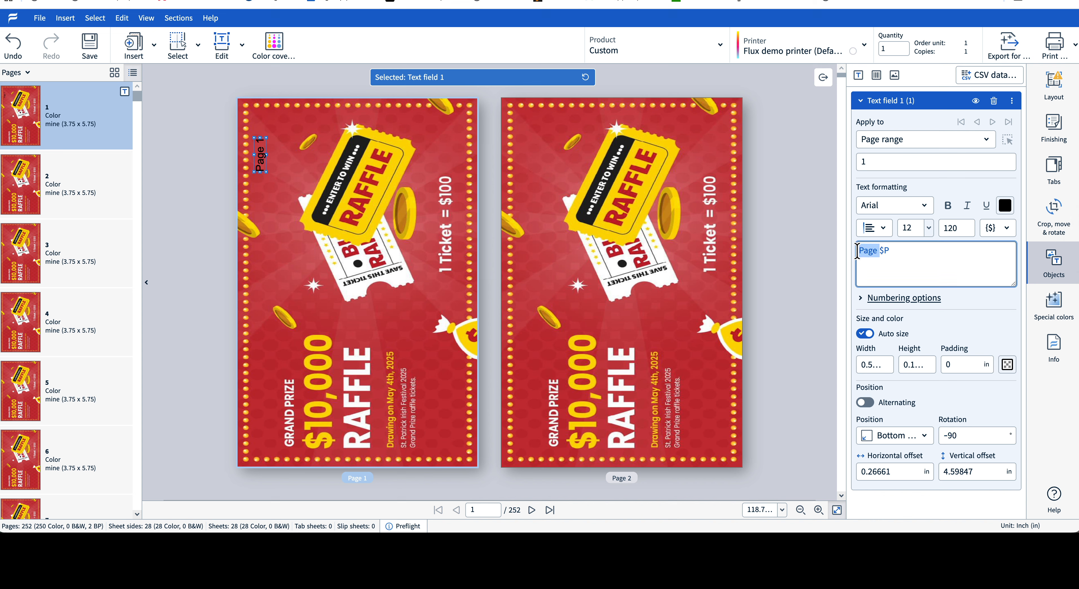
pyautogui.write('Raffle')
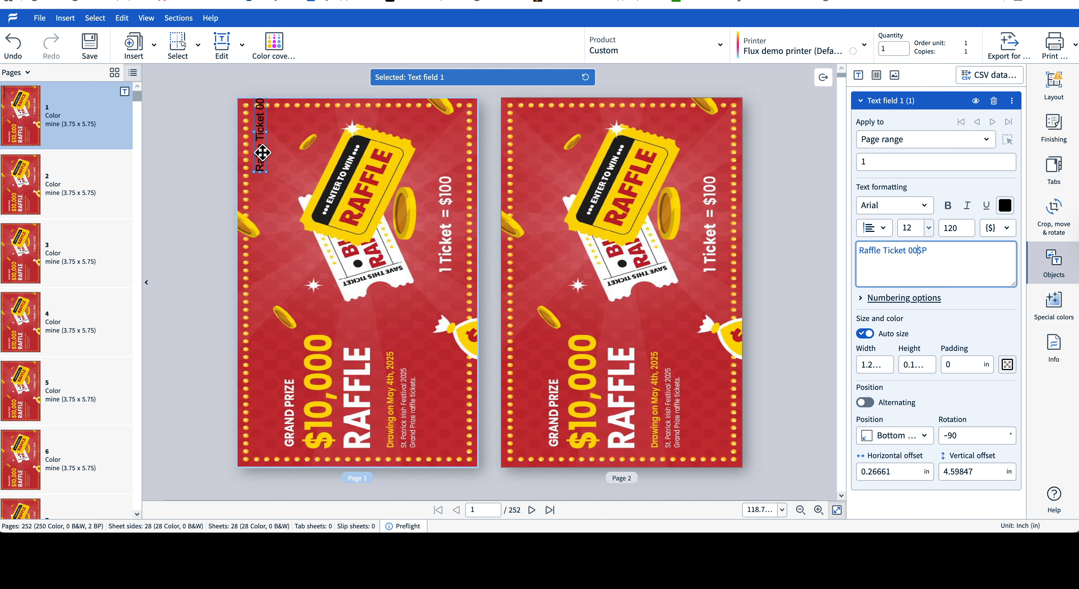
pyautogui.moveTo(262, 153); pyautogui.dragTo(263, 180)
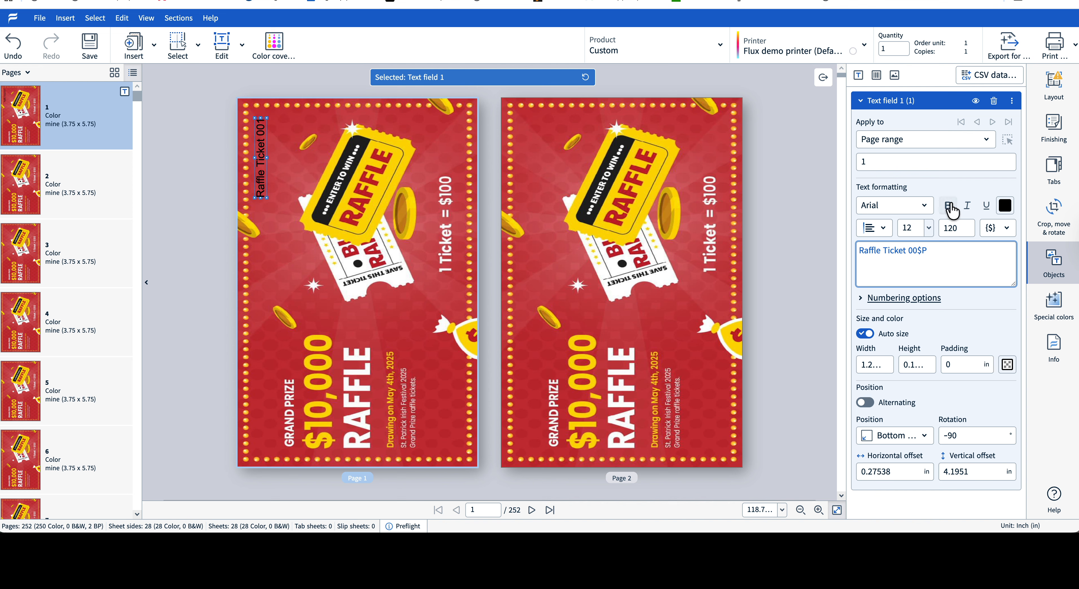
# Set the text color to white with CMYK values 0, 0, 0, 0
pyautogui.click(1005, 208)
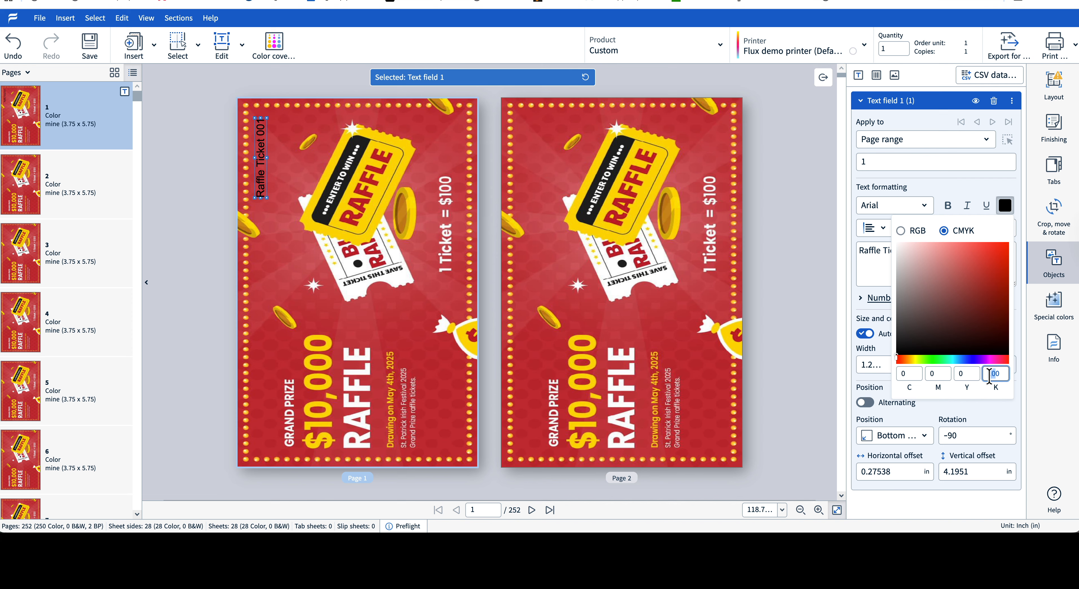
pyautogui.click(959, 374)
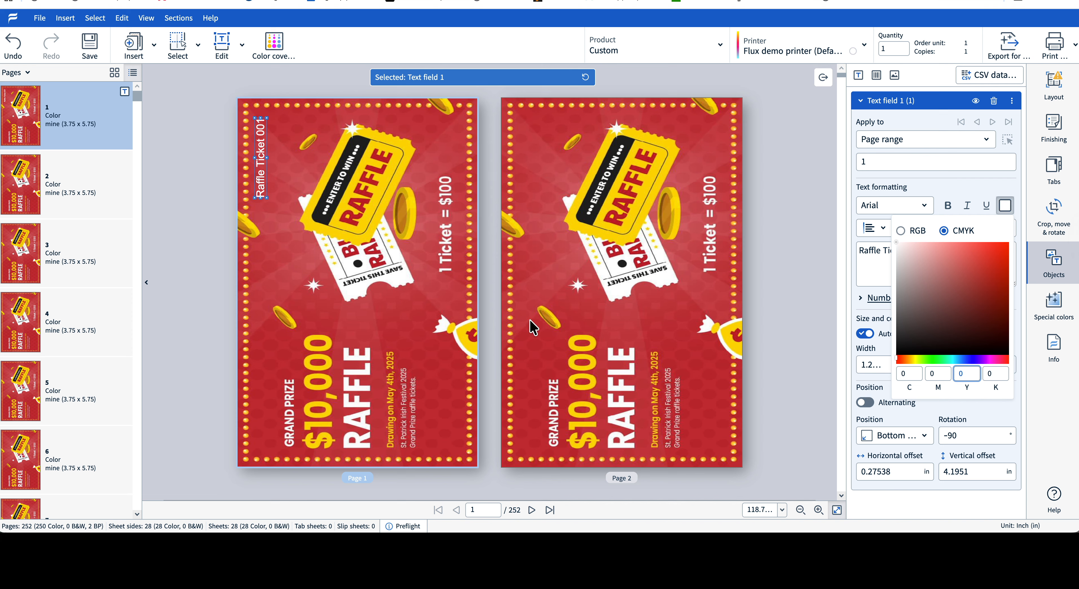
pyautogui.click(876, 202)
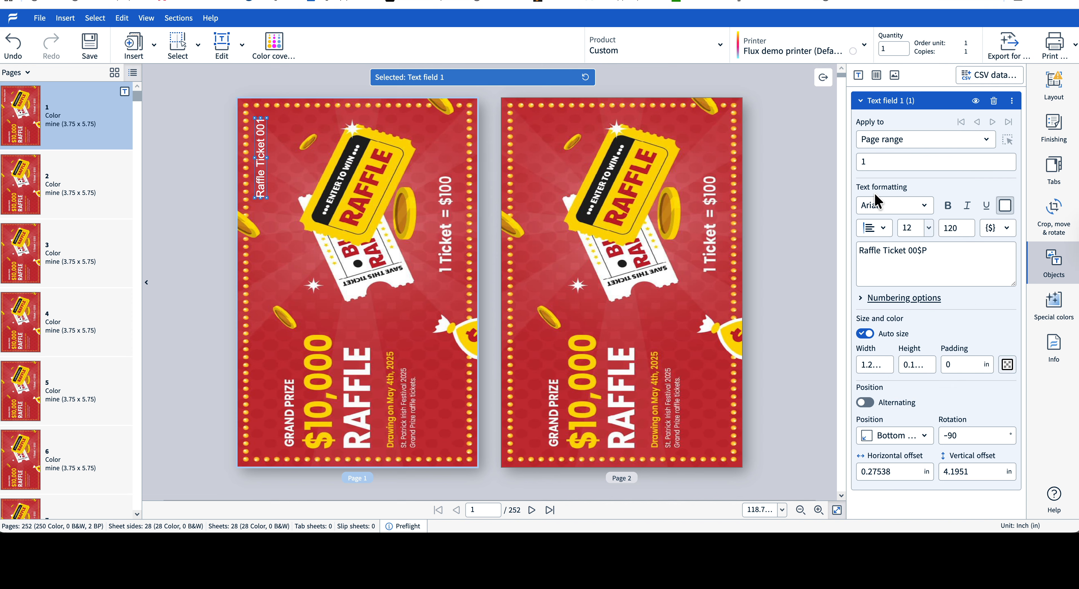
# Set the text field font to Bradley Hand ITC
pyautogui.click(884, 210)
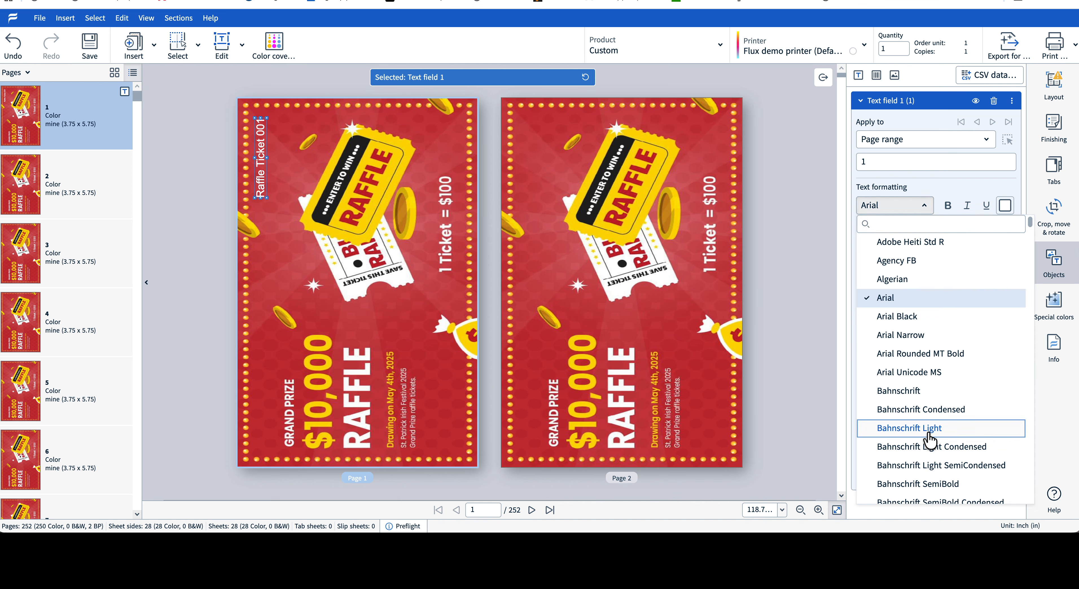
pyautogui.scroll(-5, 935, 441)
pyautogui.scroll(-5, 936, 438)
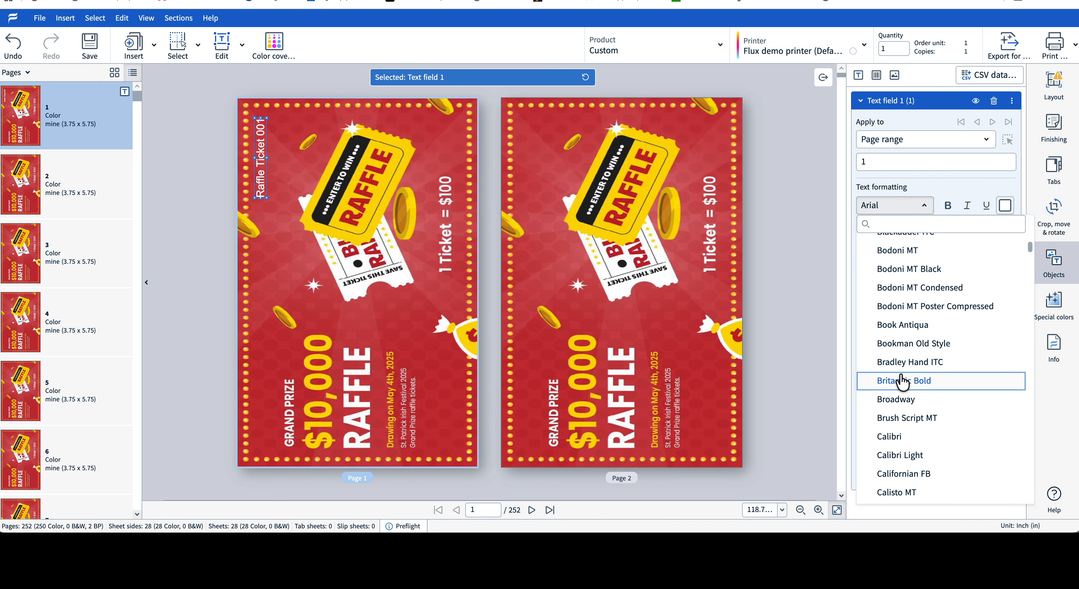
pyautogui.click(891, 369)
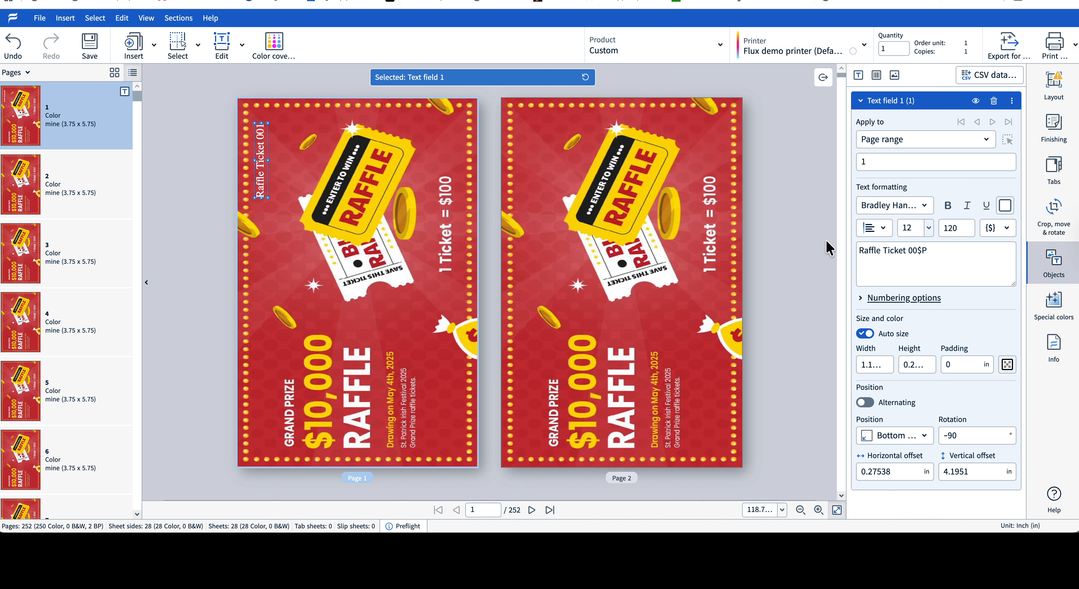
# Change the text field font to Broadway
pyautogui.click(908, 208)
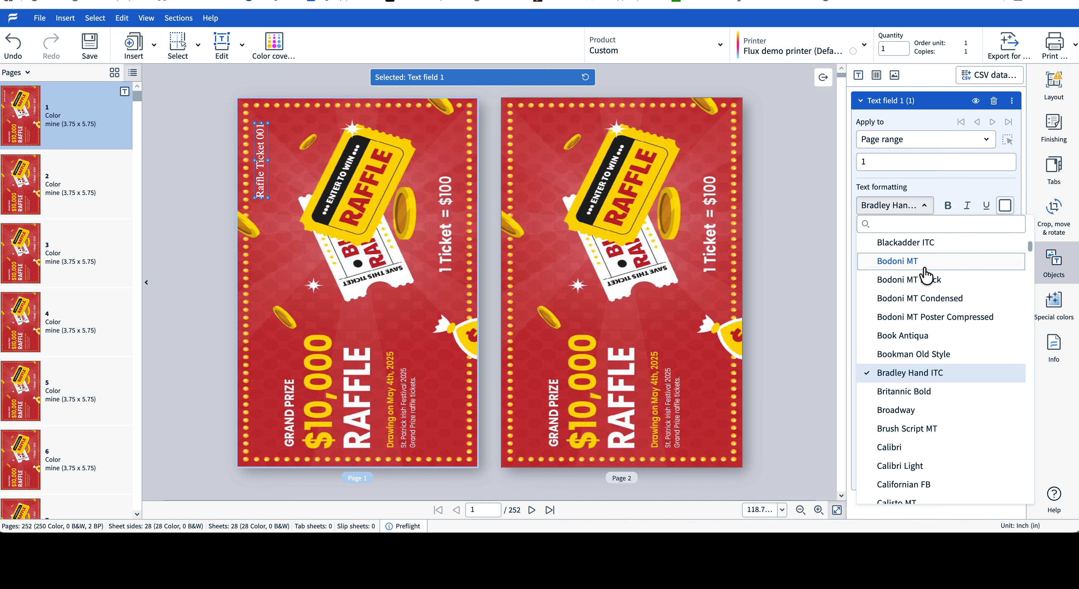
pyautogui.click(909, 419)
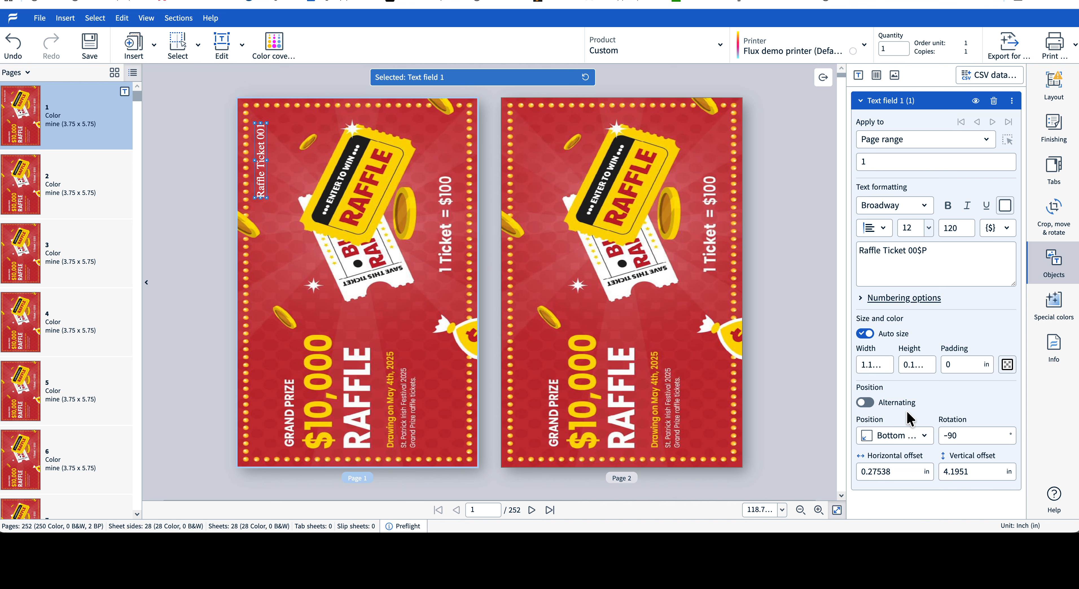
# Change the text field font to Calibri Light
pyautogui.click(911, 214)
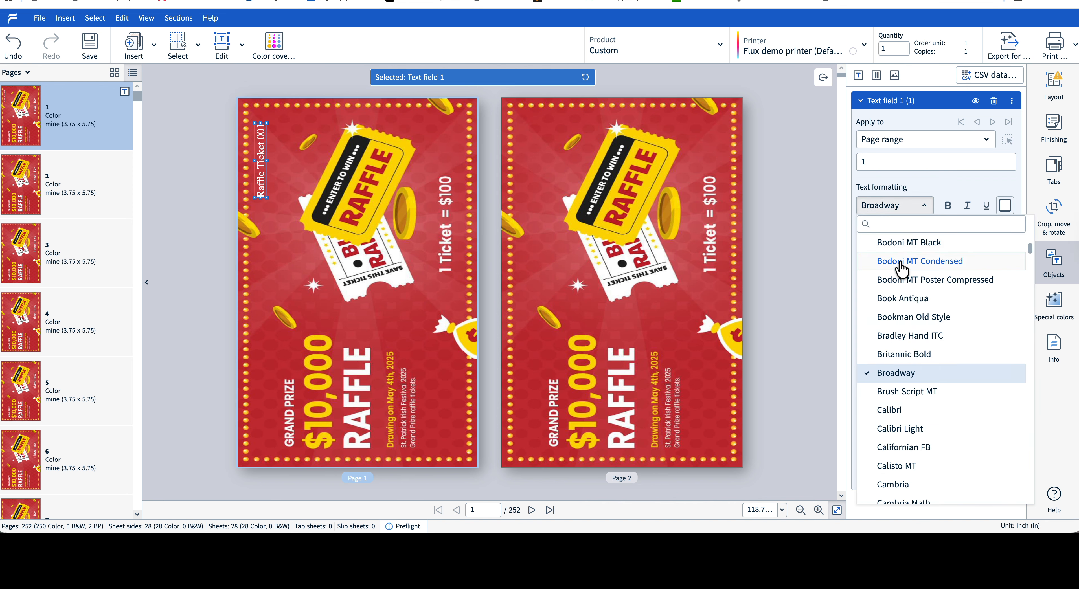
pyautogui.click(910, 429)
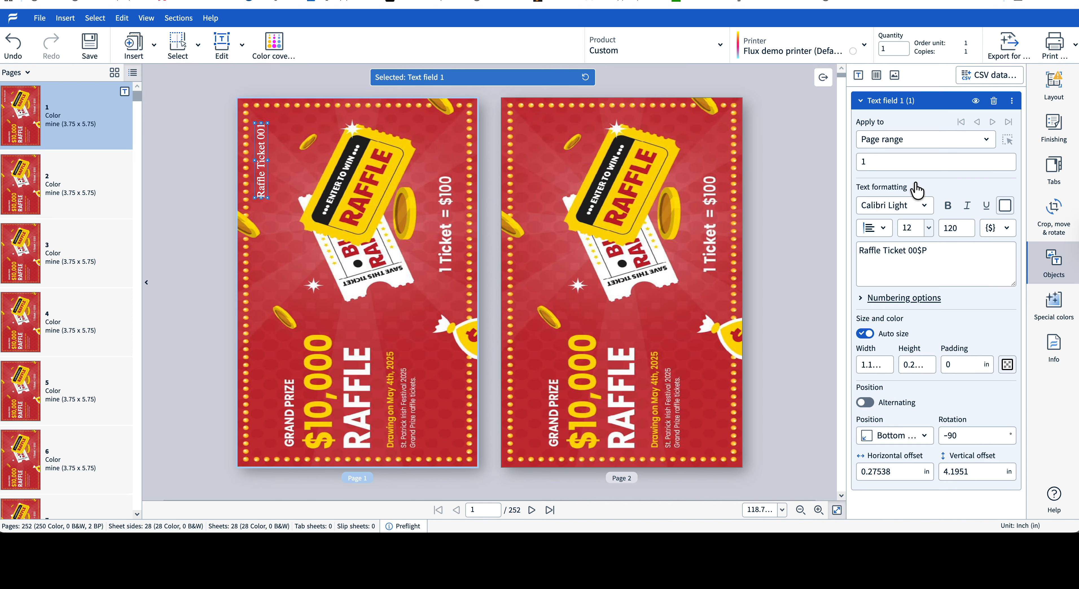
# Apply the text field to all pages
pyautogui.click(880, 164)
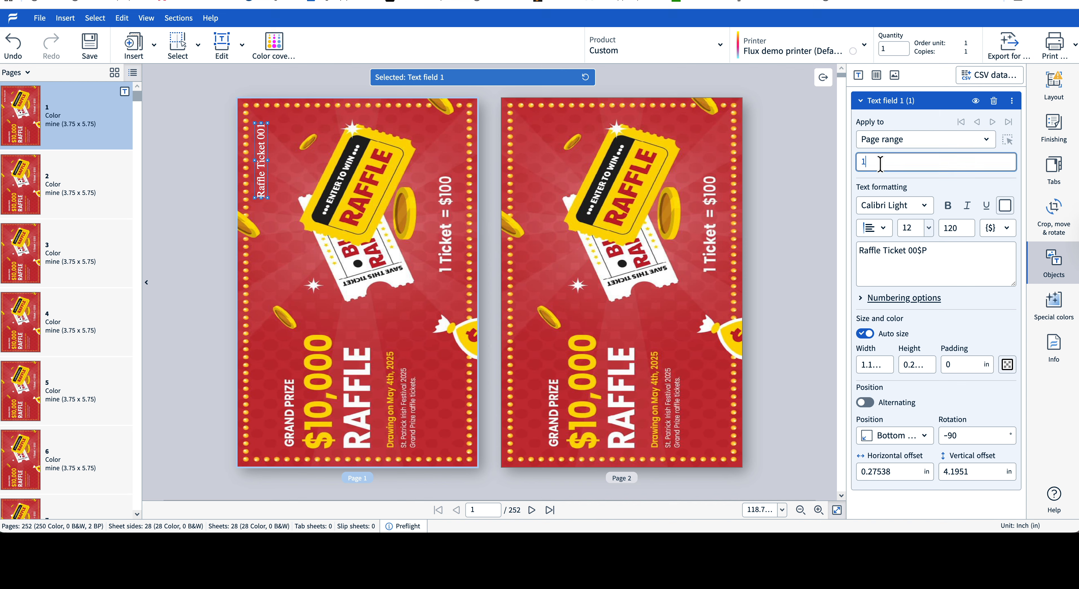
pyautogui.click(884, 139)
pyautogui.click(895, 159)
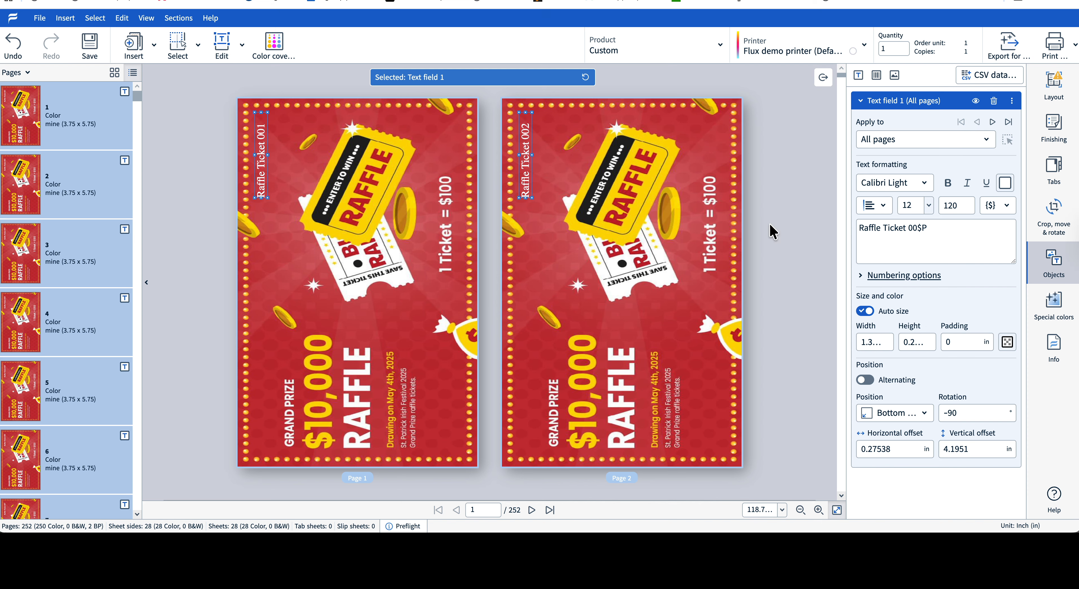
# Switch the sheet layout's imposition type from Unique to Cut and stack
pyautogui.click(1053, 94)
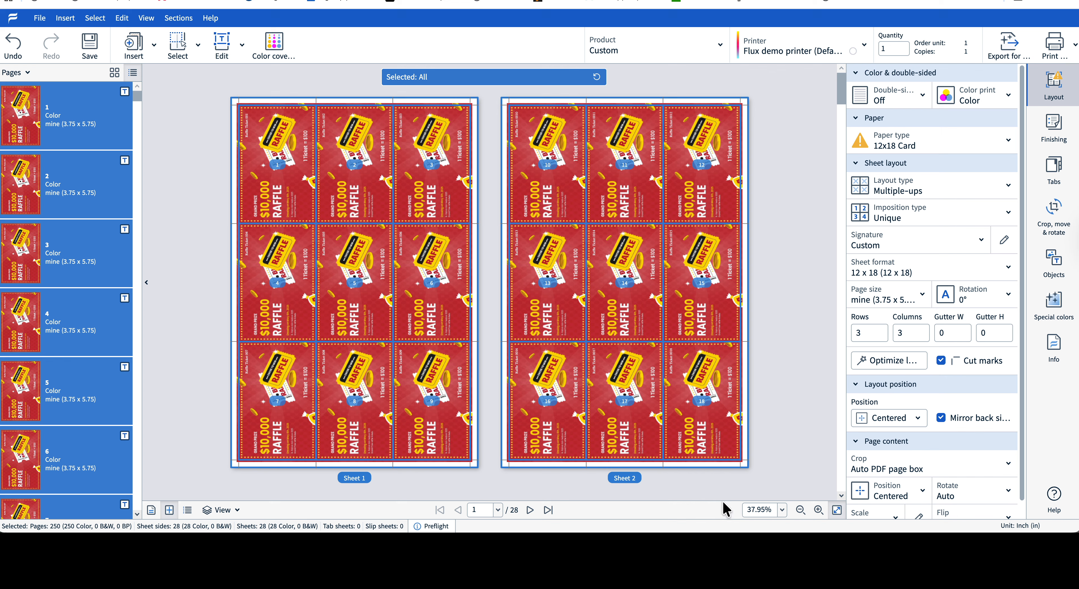
pyautogui.click(781, 511)
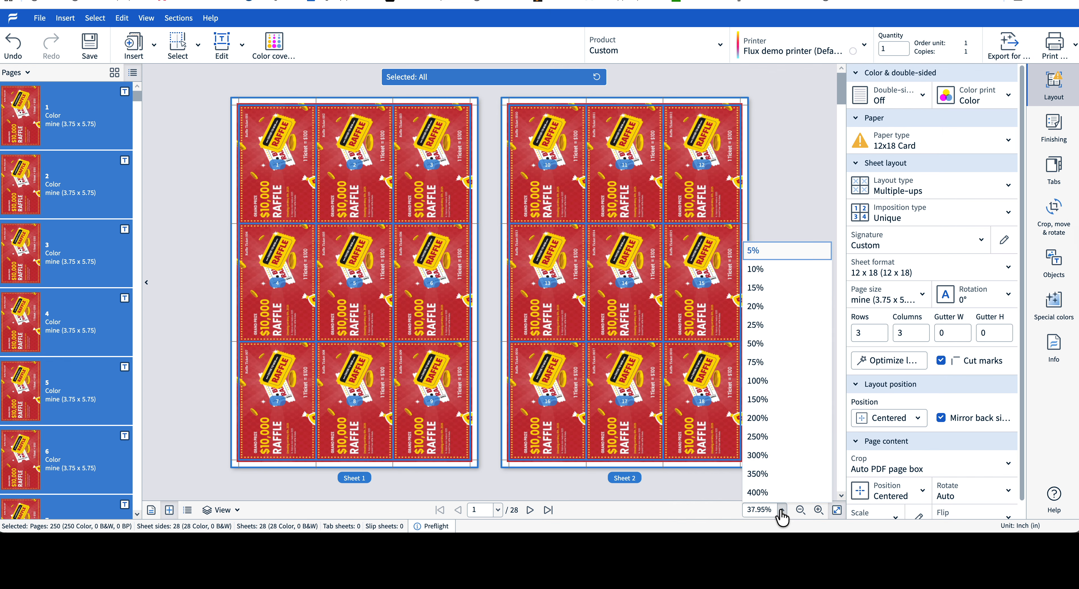
pyautogui.click(759, 401)
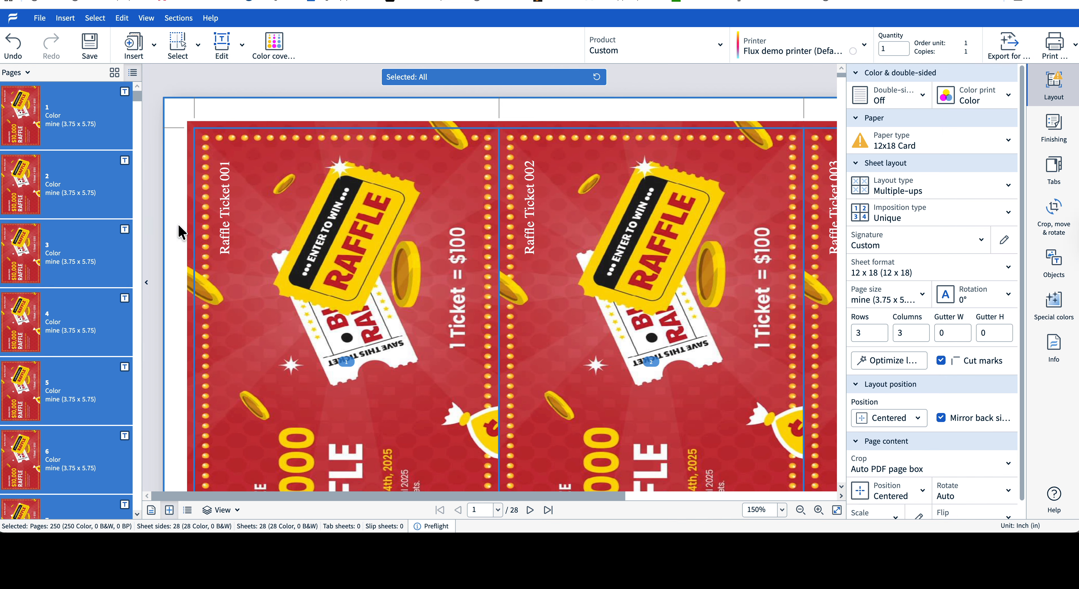
pyautogui.scroll(-8, 628, 337)
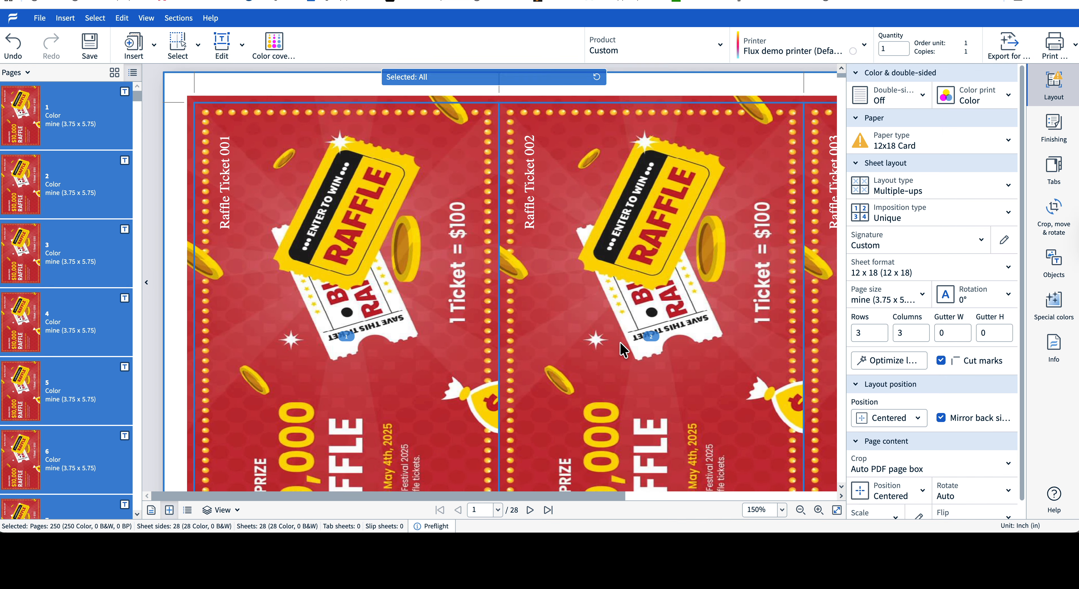
pyautogui.scroll(8, 624, 346)
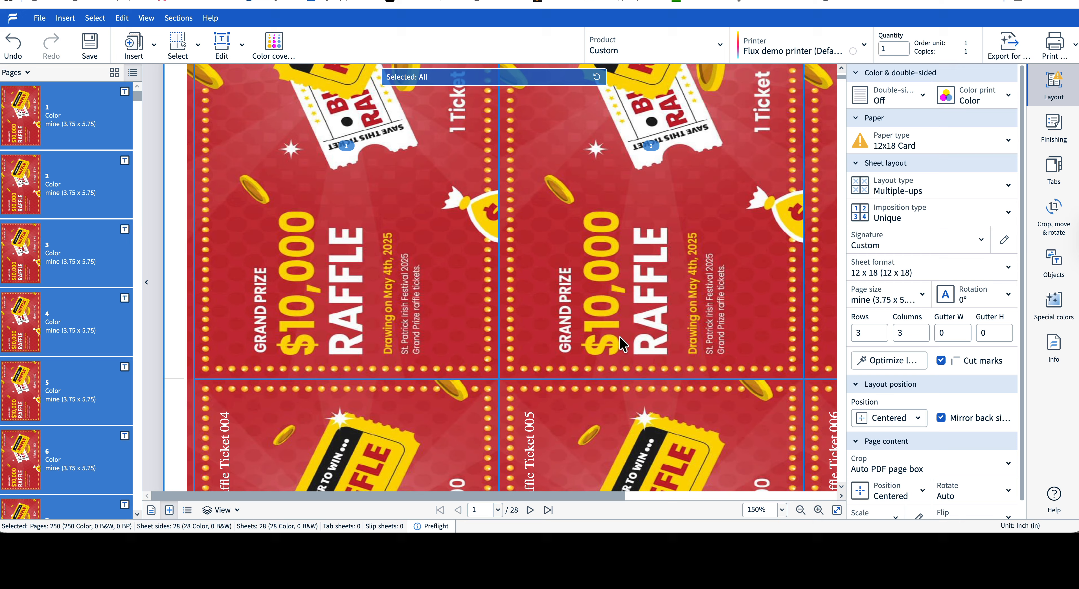
pyautogui.scroll(2, 624, 347)
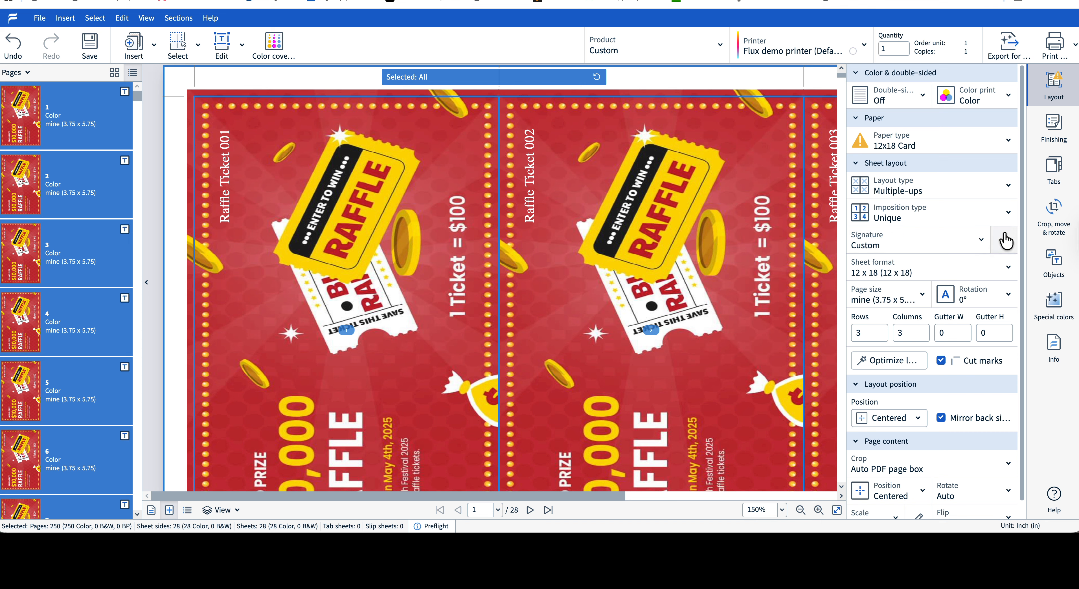
pyautogui.click(1008, 216)
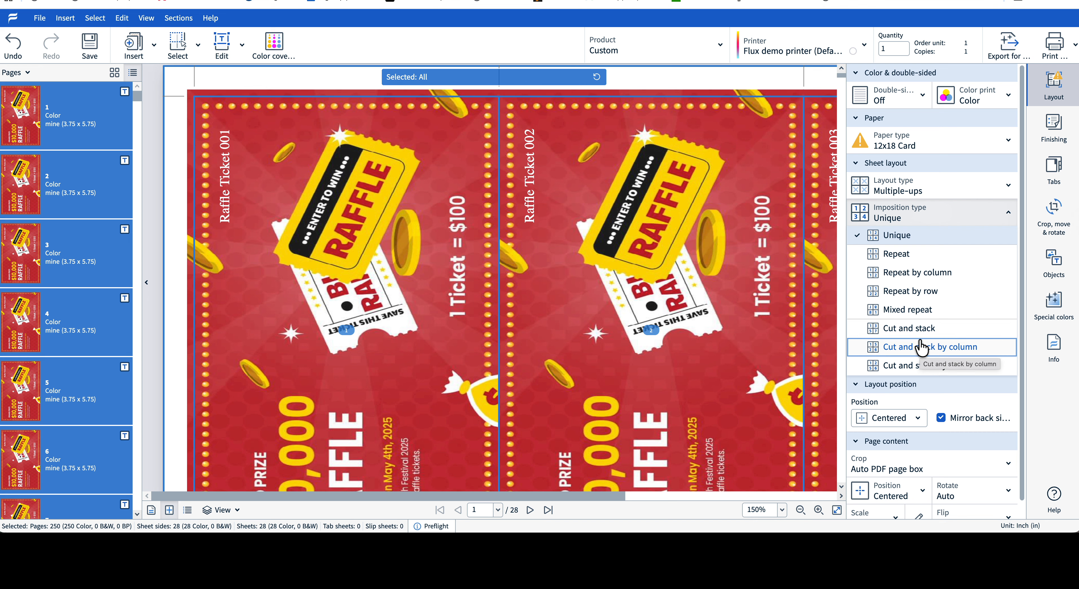
pyautogui.click(910, 331)
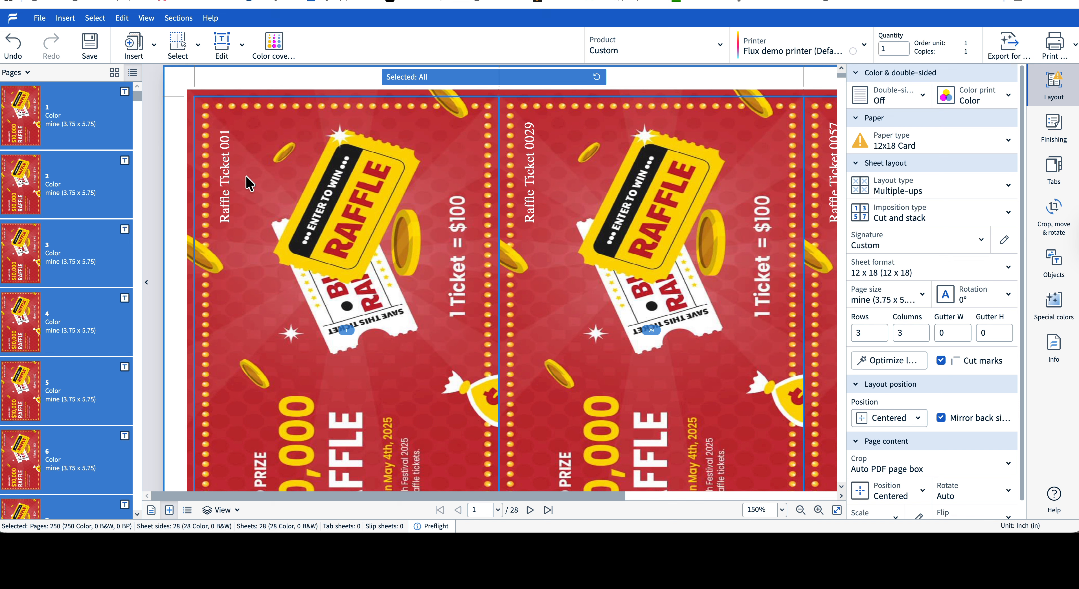
# Page through the first few sheets to check the ticket numbering order across the layout
pyautogui.click(782, 510)
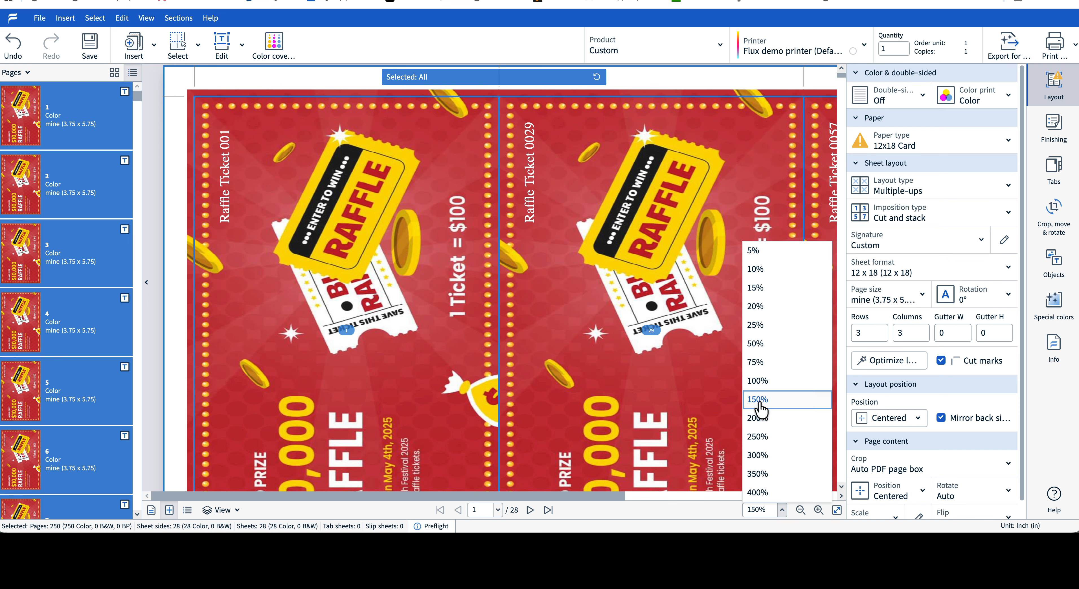
pyautogui.click(761, 381)
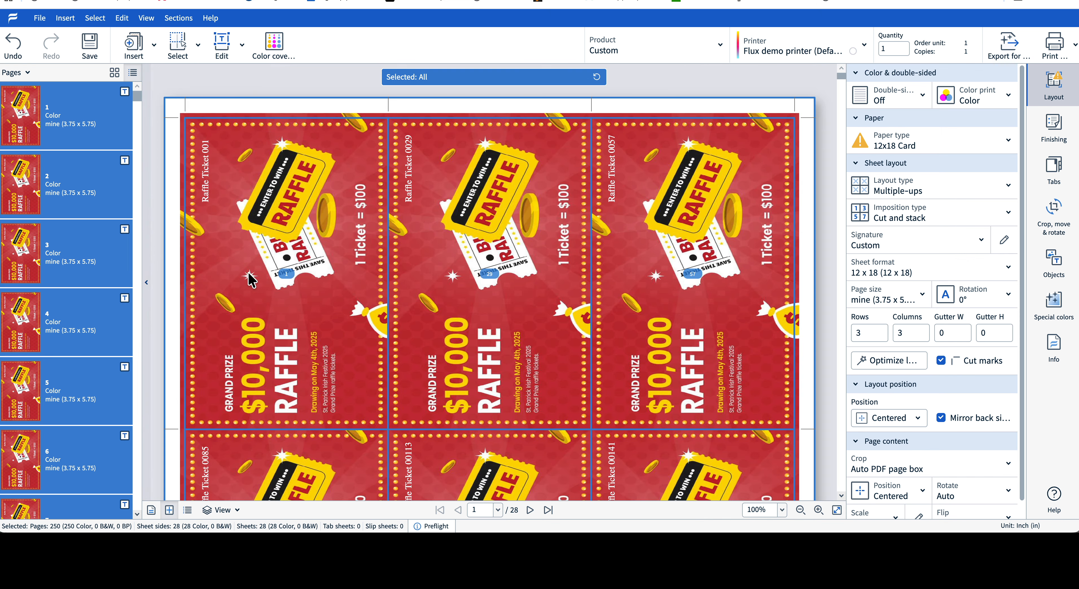
pyautogui.click(530, 509)
pyautogui.click(530, 510)
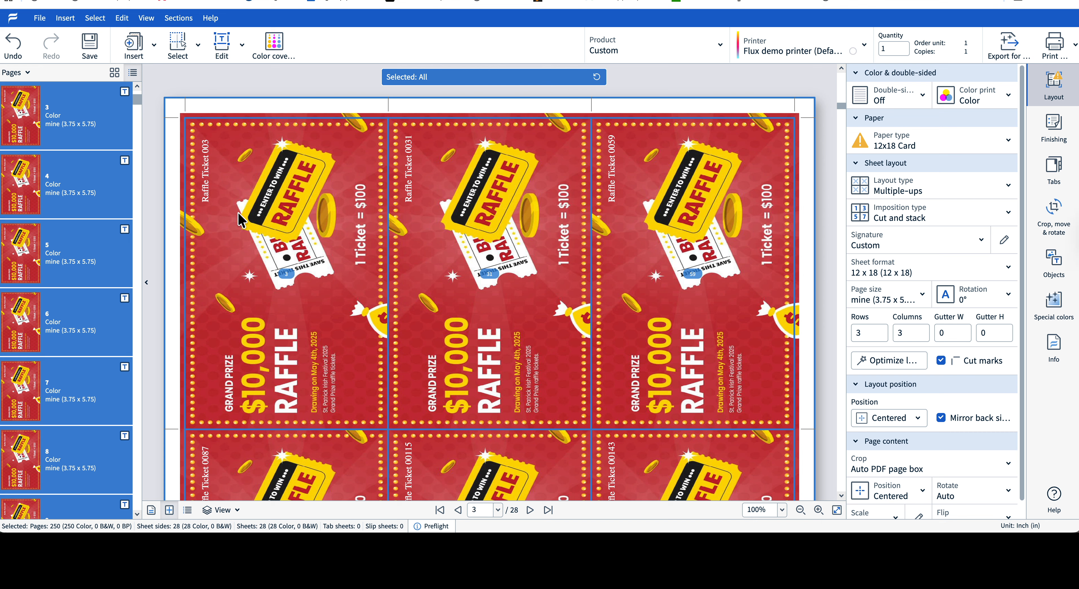